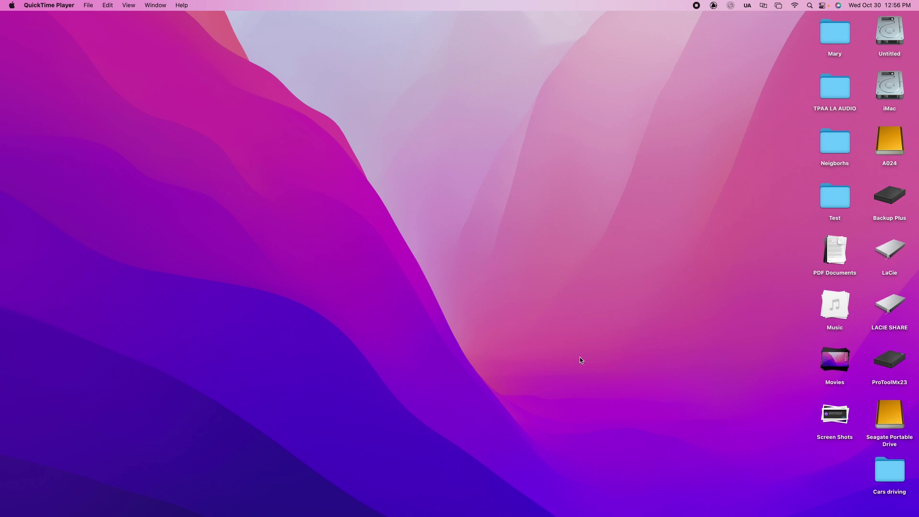
- Switch to Finder and open a new window showing the Recents list
key(cmd+Tab)
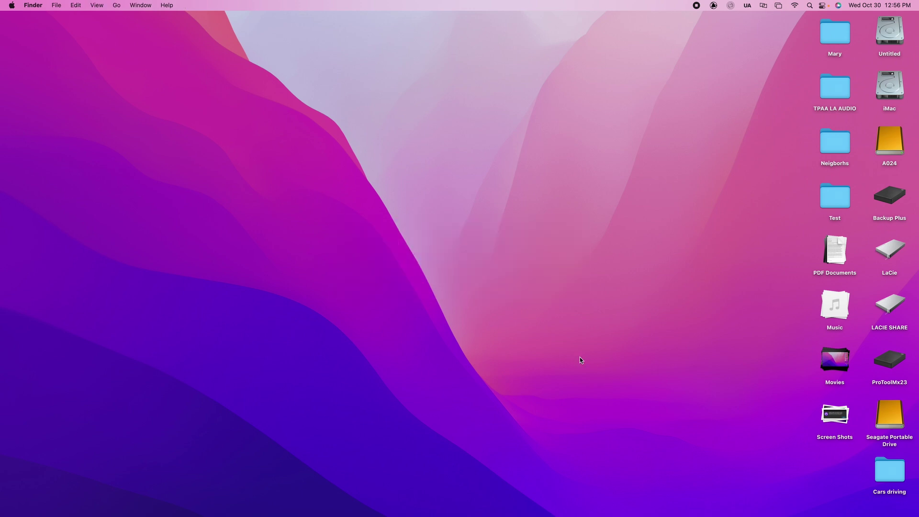
key(super+n)
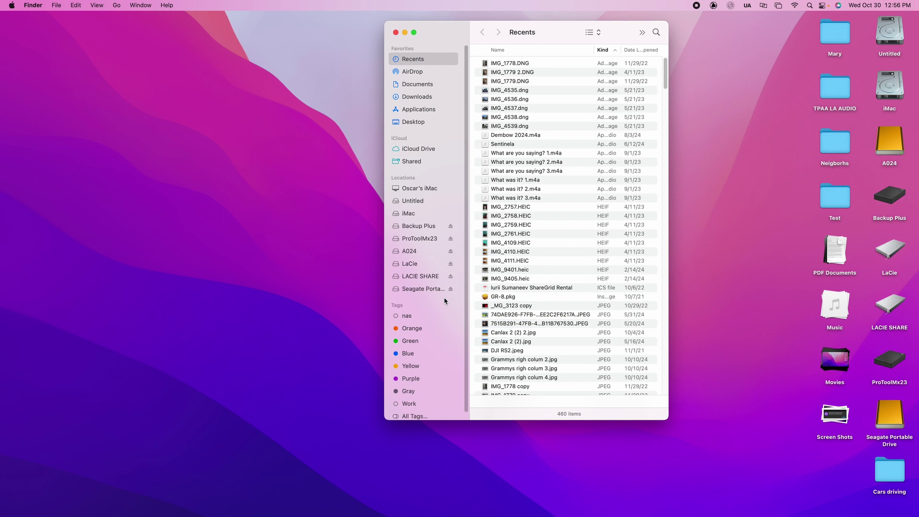
- Show the Seagate Portable Drive's files and try copying a screen recording onto the read-only drive
click(432, 291)
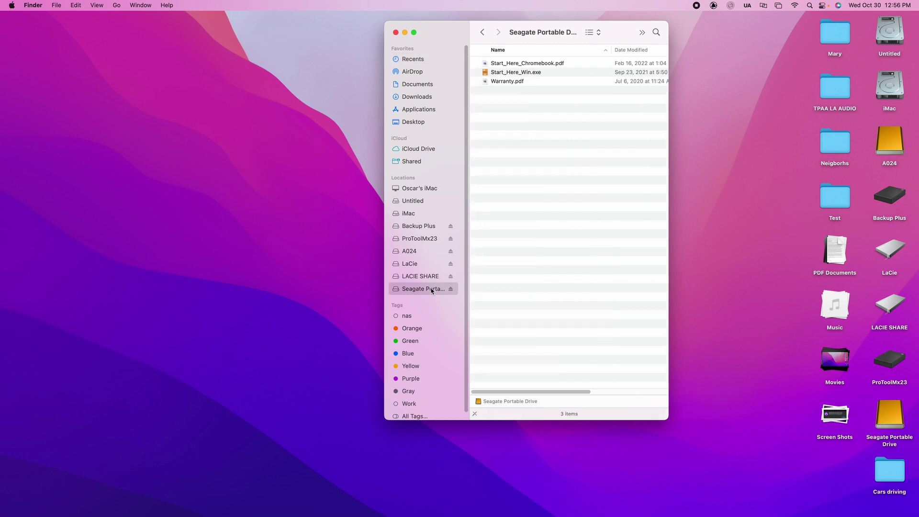
drag(543, 38, 420, 51)
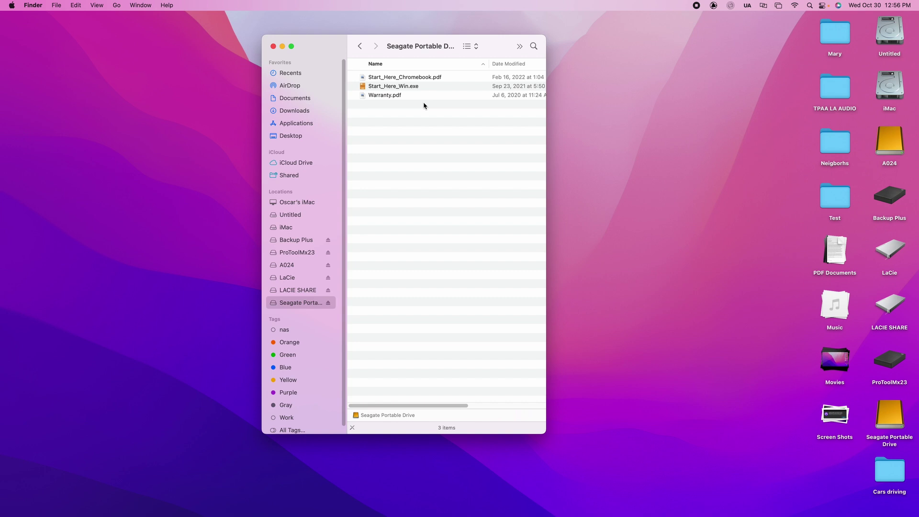
click(836, 363)
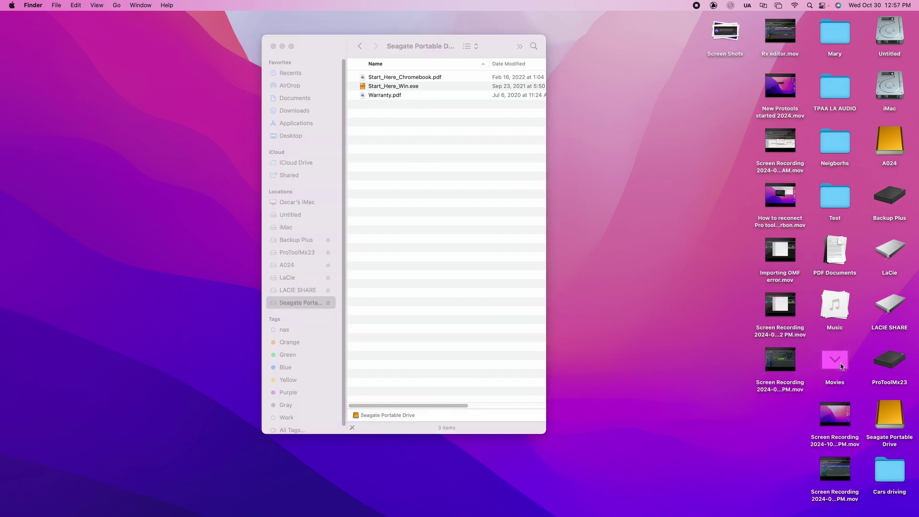
drag(781, 310, 450, 269)
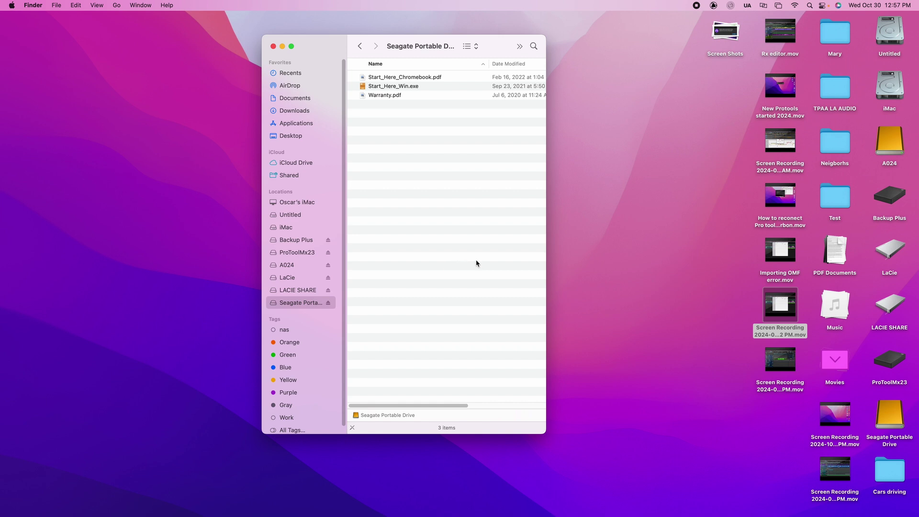
click(55, 5)
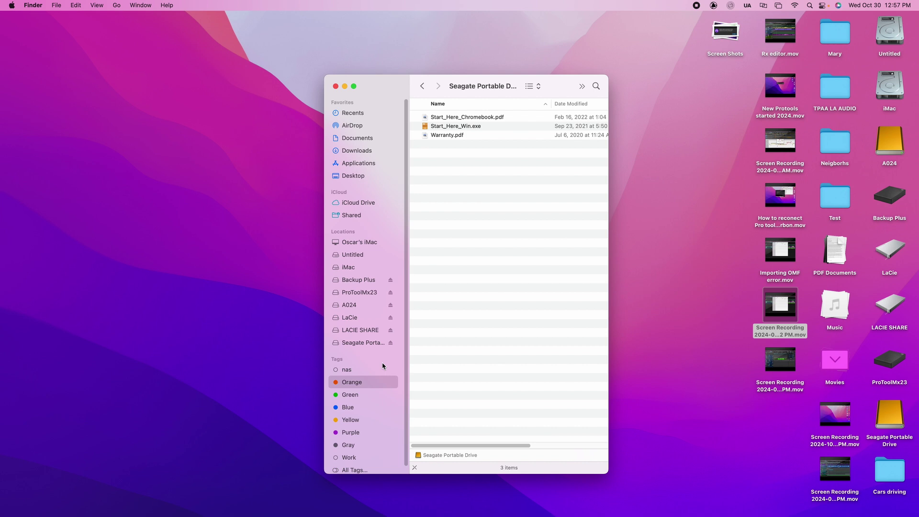
click(372, 343)
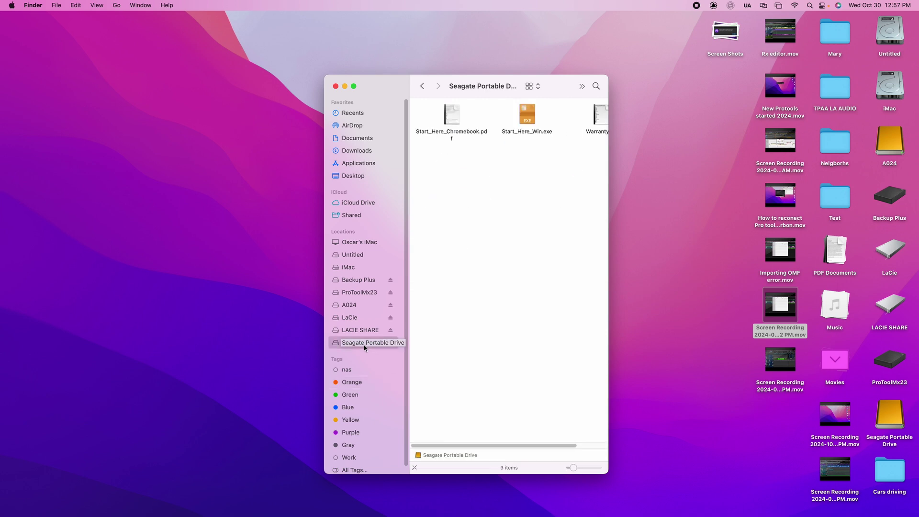
key(super+i)
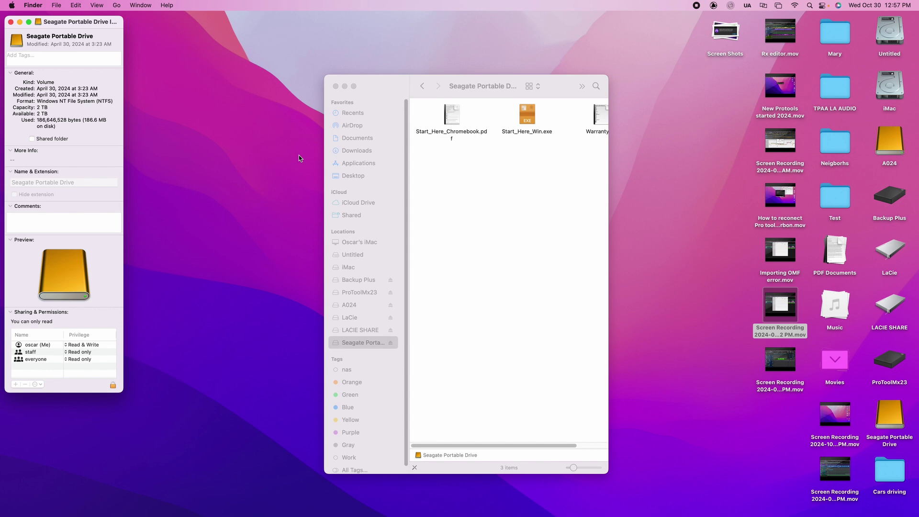
drag(88, 41, 533, 130)
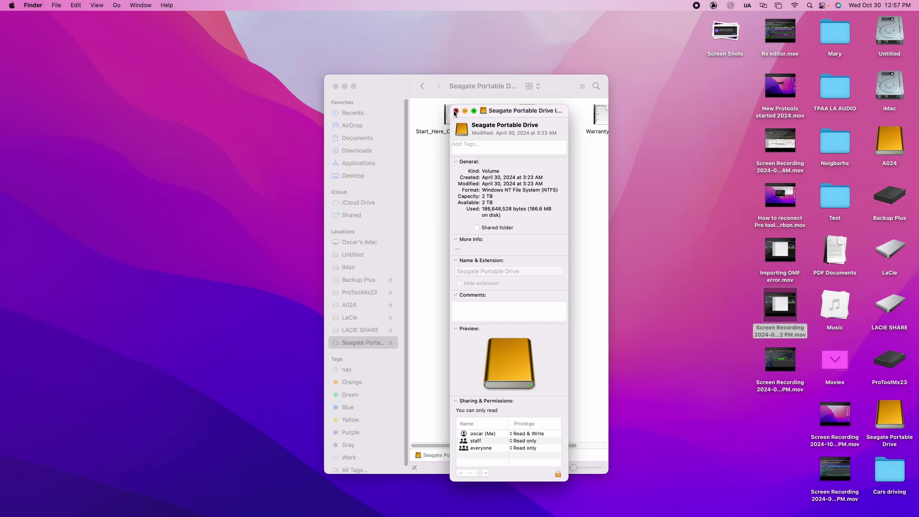
click(450, 79)
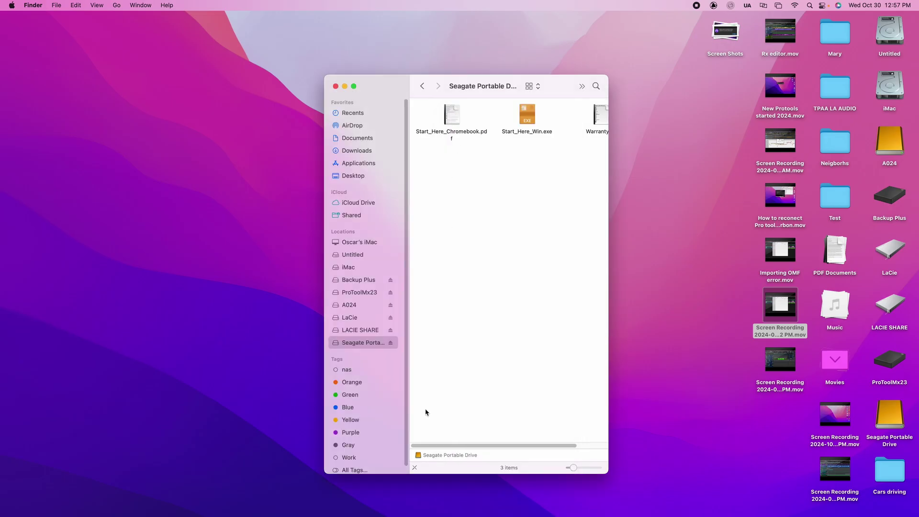
- Launch Disk Utility from Spotlight and select the whole Seagate Portable Media disk
key(super+space)
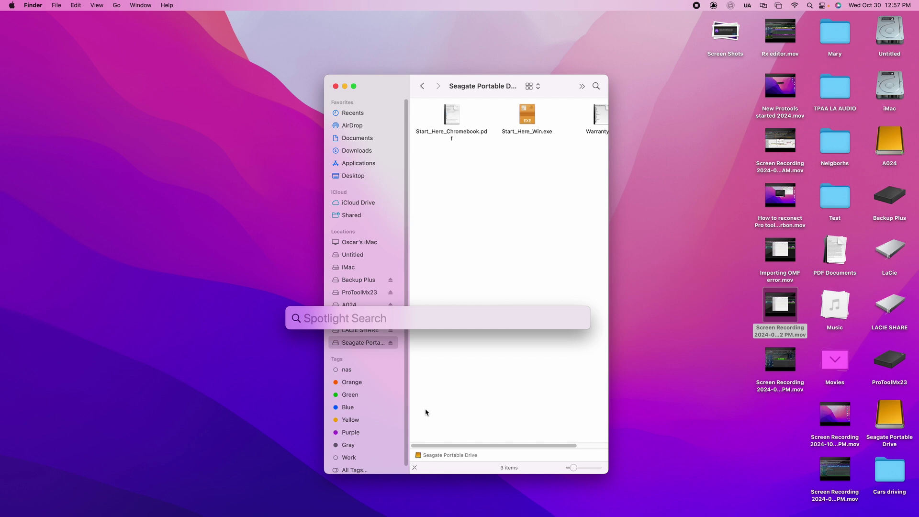
text(disk)
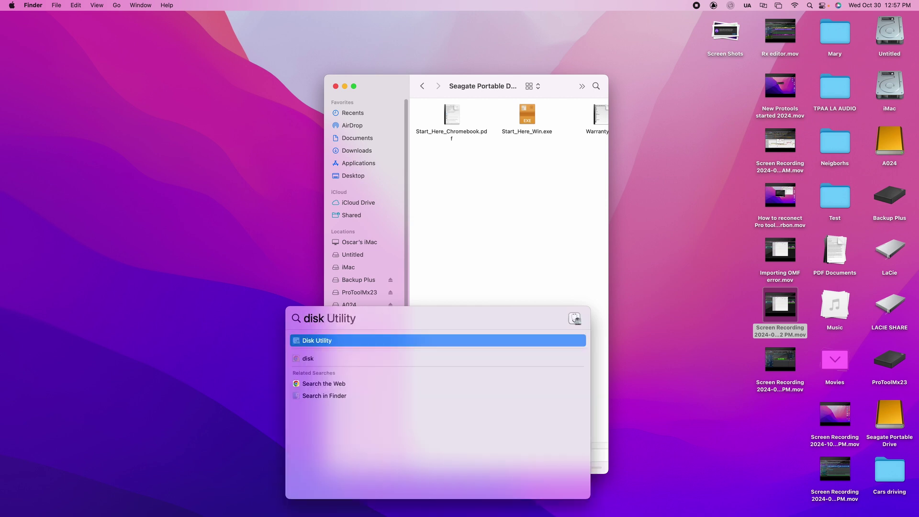
click(374, 343)
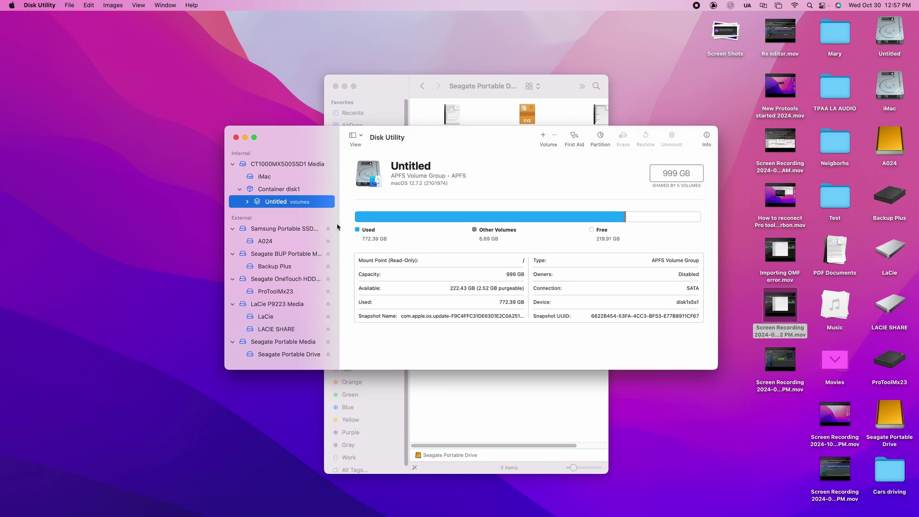
click(280, 343)
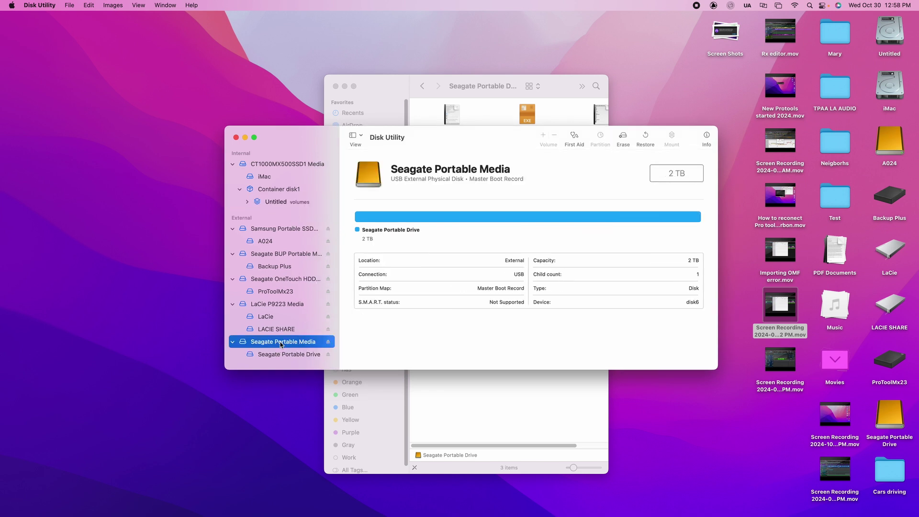
click(290, 355)
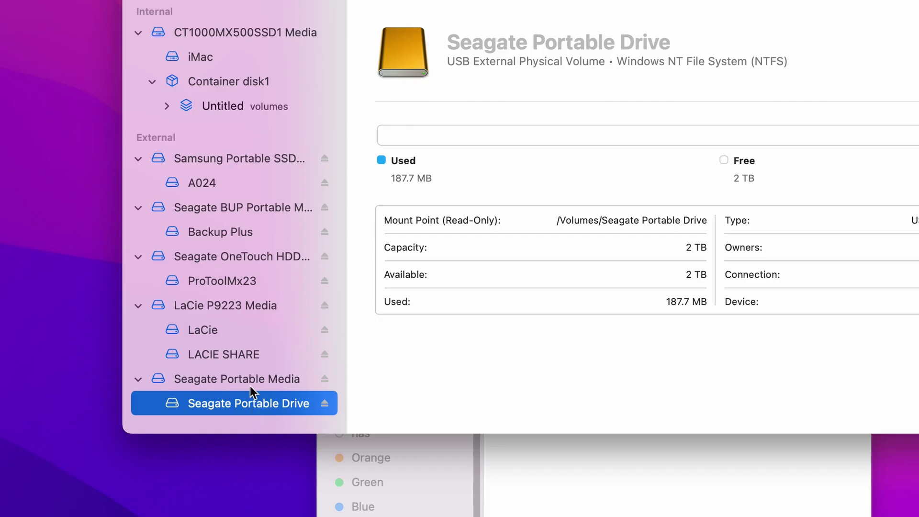
click(138, 379)
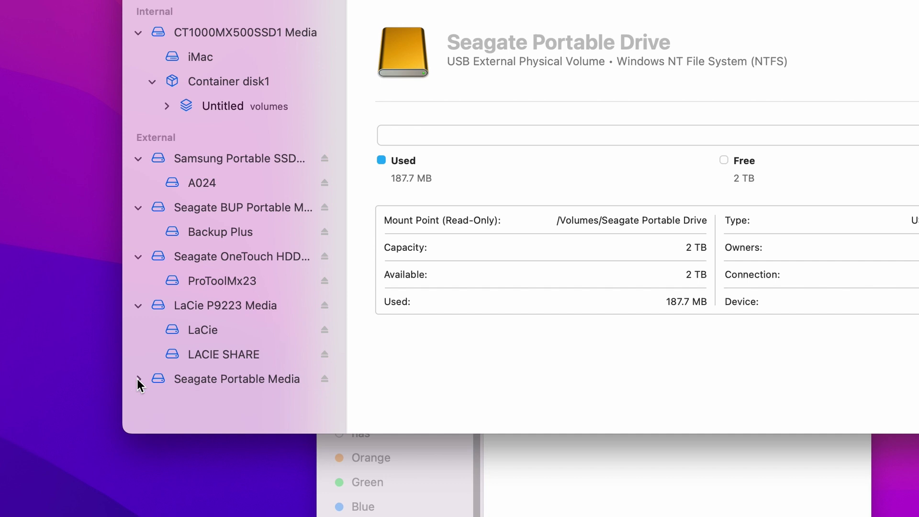
click(138, 379)
click(219, 378)
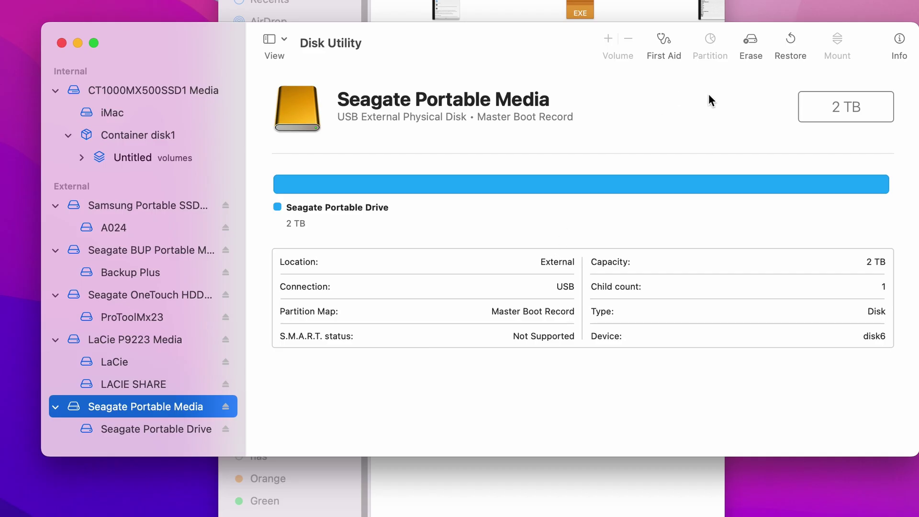
- Open the Erase sheet for Seagate Portable Media and choose the GUID Partition Map scheme
click(755, 44)
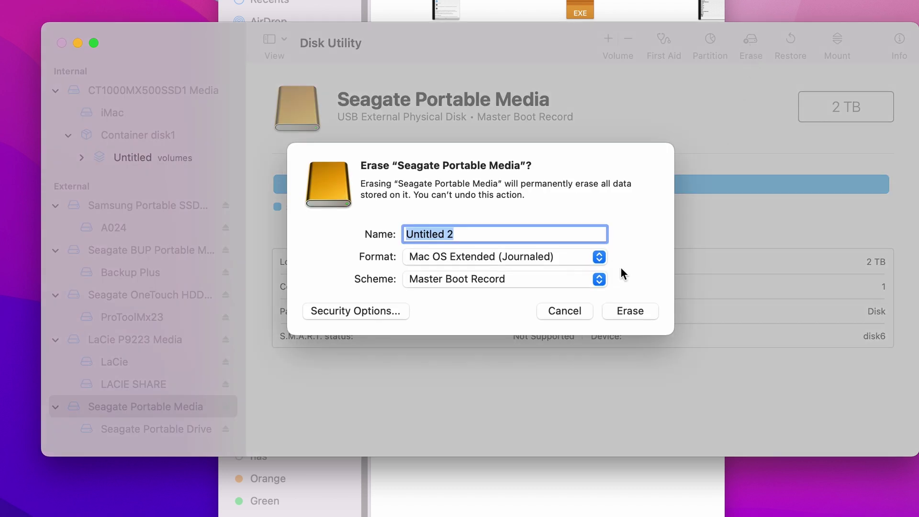
text(Post )
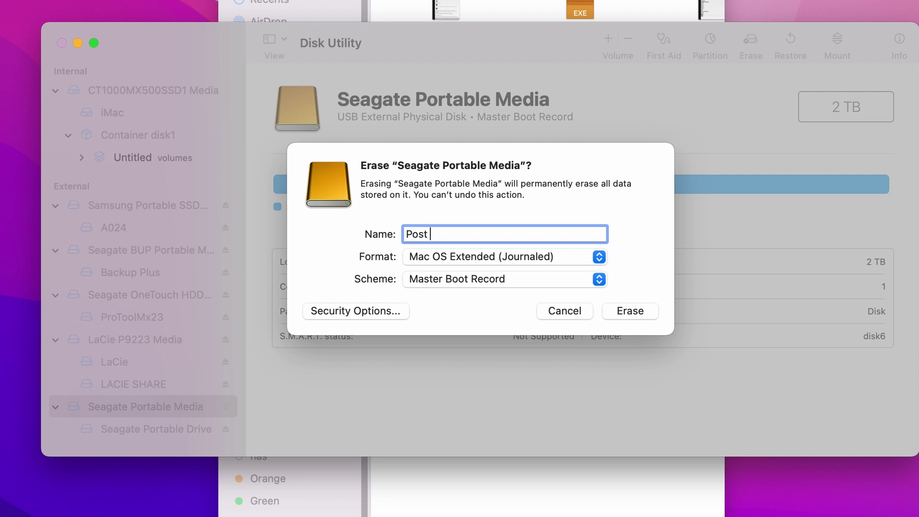
text(Mixin)
text(g)
click(594, 279)
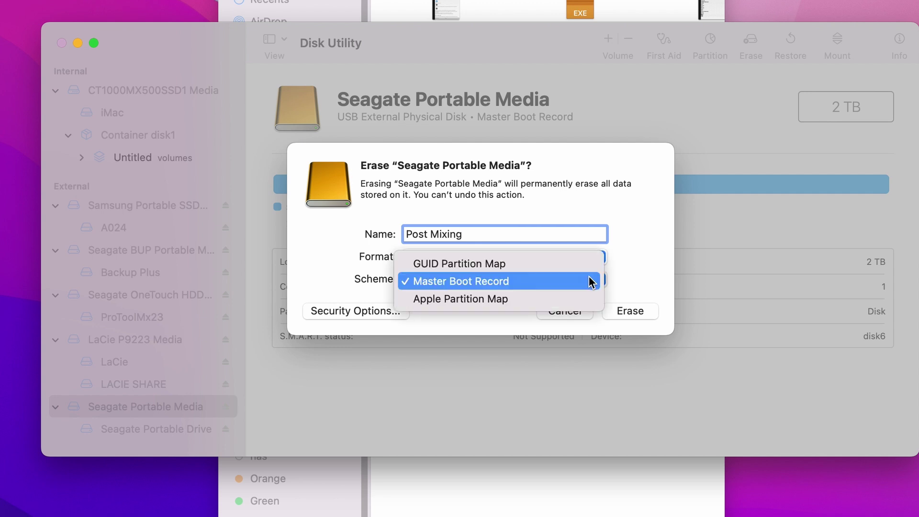
click(522, 267)
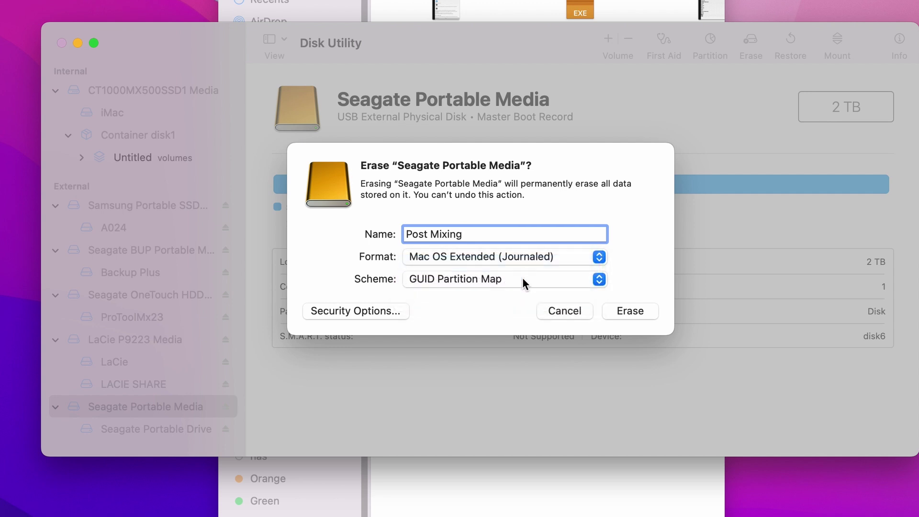
click(601, 279)
- Choose APFS as the Erase sheet's format and confirm the selection
click(652, 280)
click(596, 256)
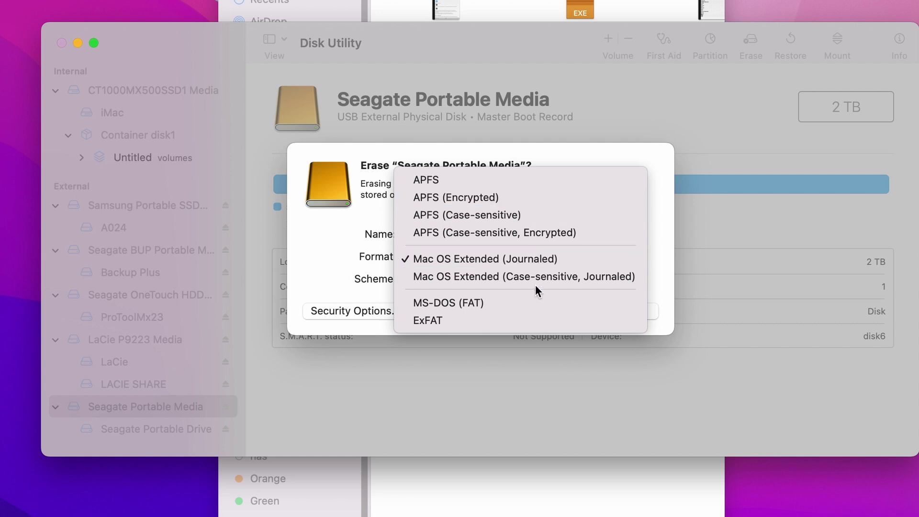
click(522, 180)
click(607, 257)
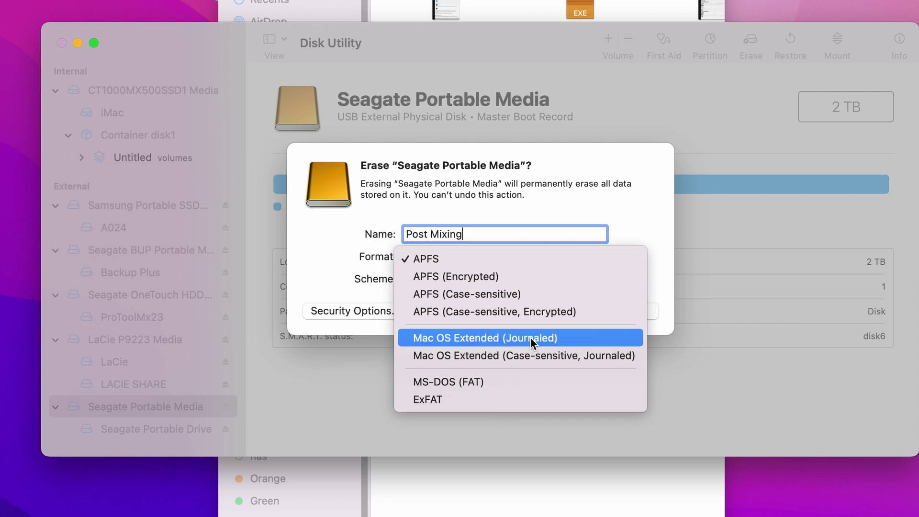
click(632, 224)
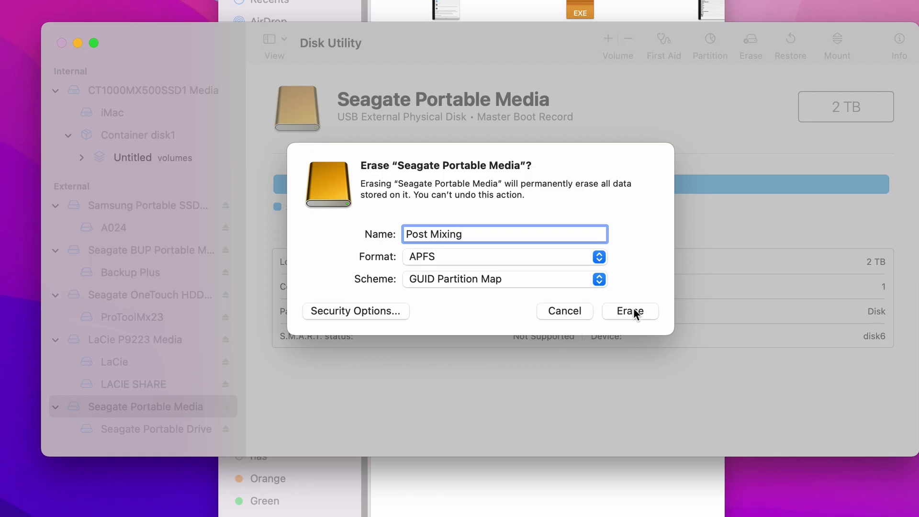
- Erase the Seagate disk with these settings and dismiss the completion reports
click(635, 313)
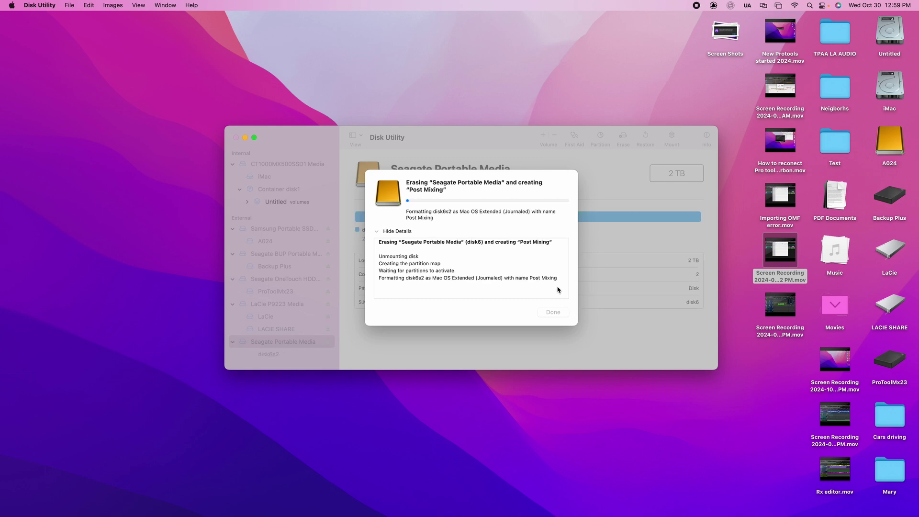
click(780, 284)
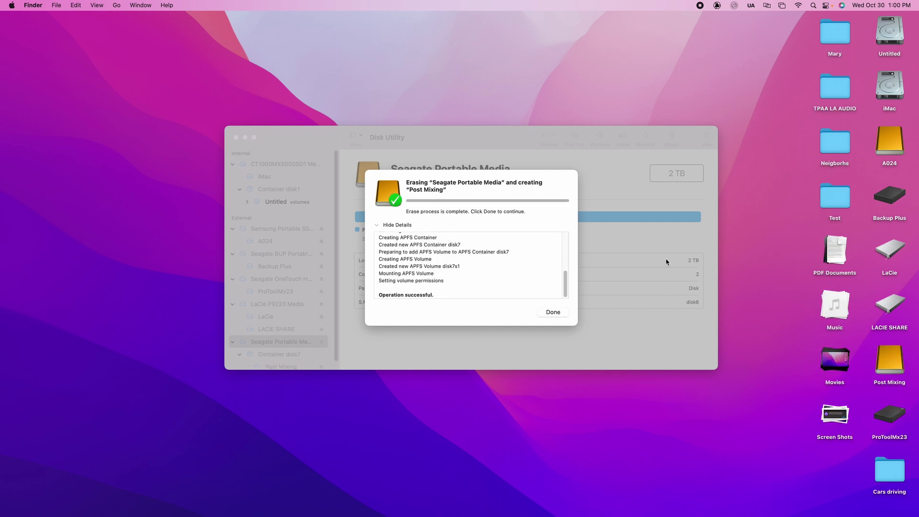
mouse_move(563, 293)
mouse_down()
mouse_move(566, 246)
mouse_move(565, 291)
mouse_up()
click(553, 312)
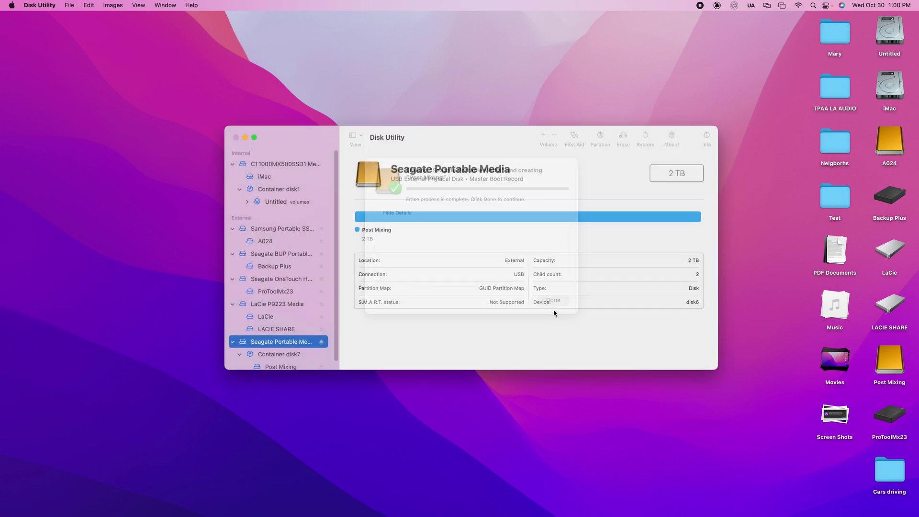
click(553, 400)
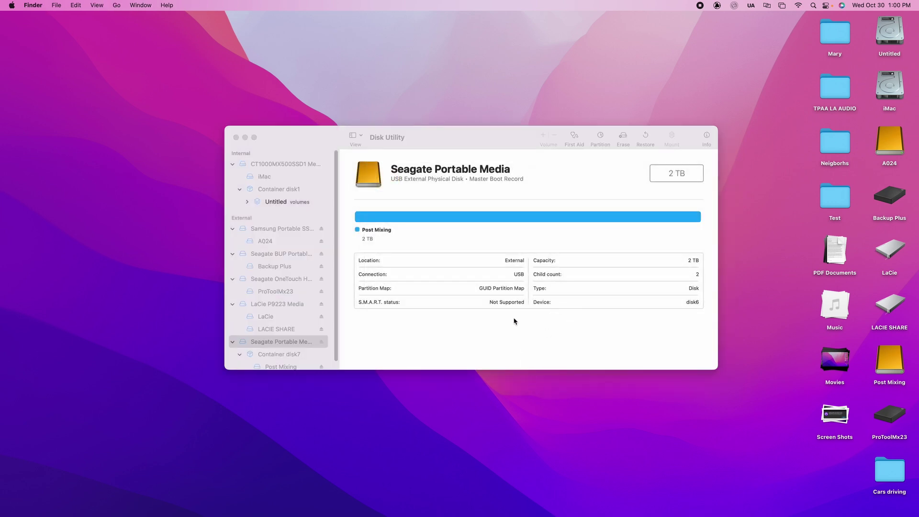
- Minimize Disk Utility, then open a new Finder window
click(245, 138)
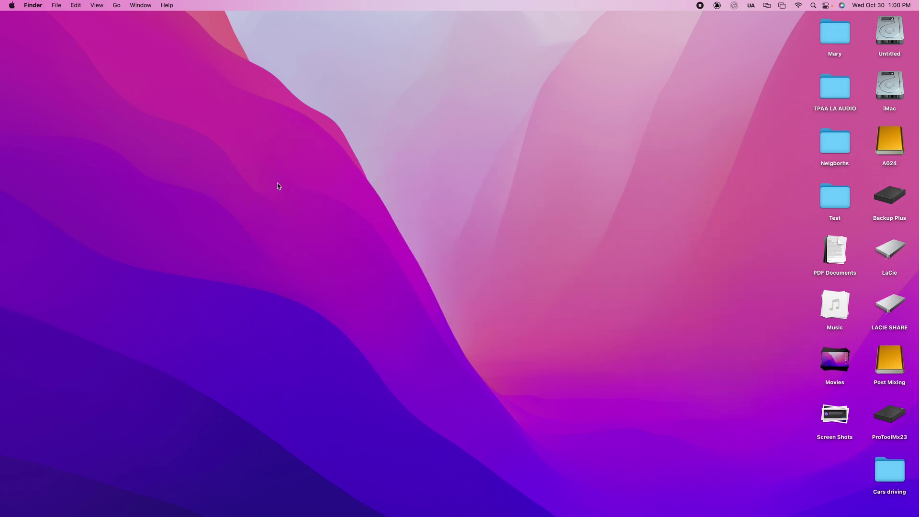
key(super+Tab)
key(super+Tab)
key(super+Tab)
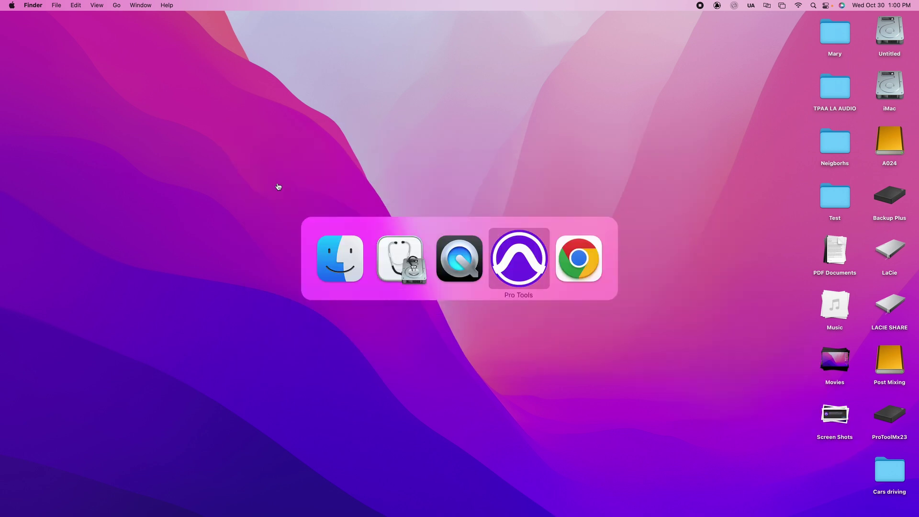
key(super+Tab)
key(super+Tab)
key(super+n)
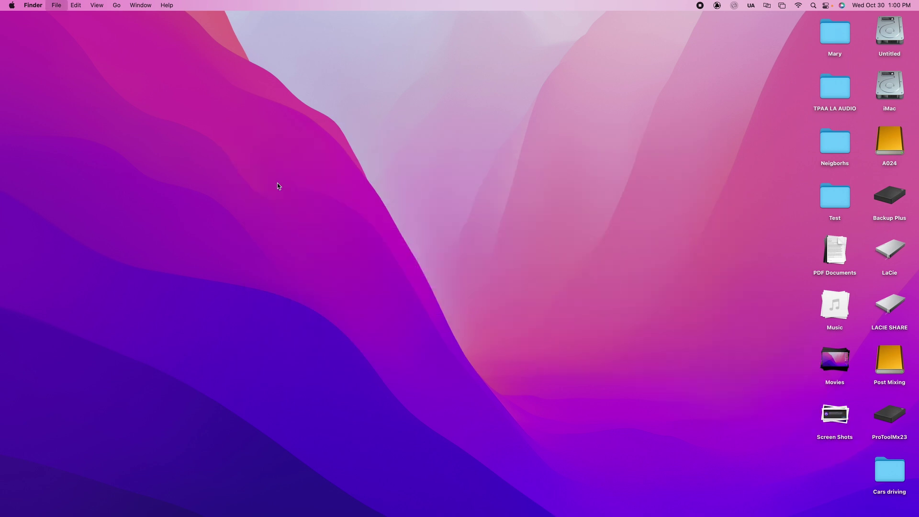
- Copy a screen recording from the Movies stack into the Post Mixing drive
click(433, 290)
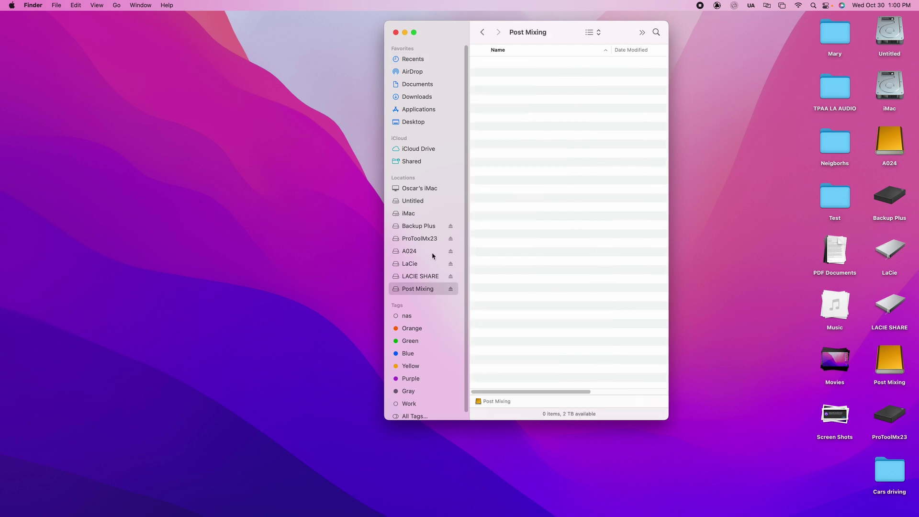
drag(445, 31, 248, 24)
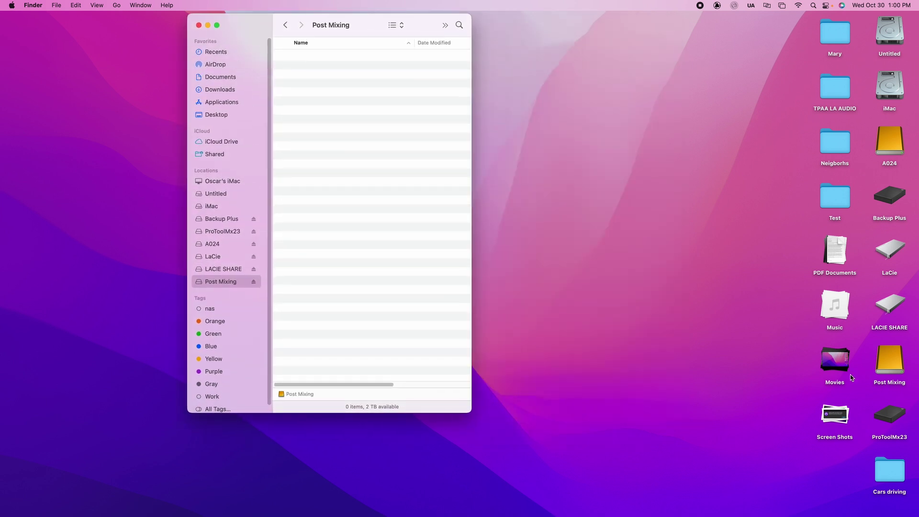
click(850, 374)
mouse_move(783, 308)
mouse_down()
mouse_move(614, 308)
mouse_move(359, 263)
mouse_up()
key(super+space)
key(Escape)
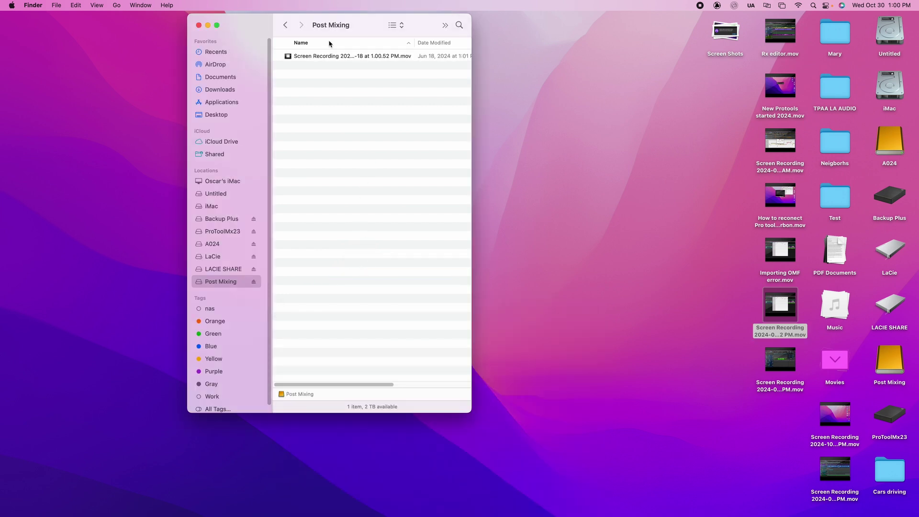
- Move the copied screen recording from Post Mixing to the Trash
click(327, 57)
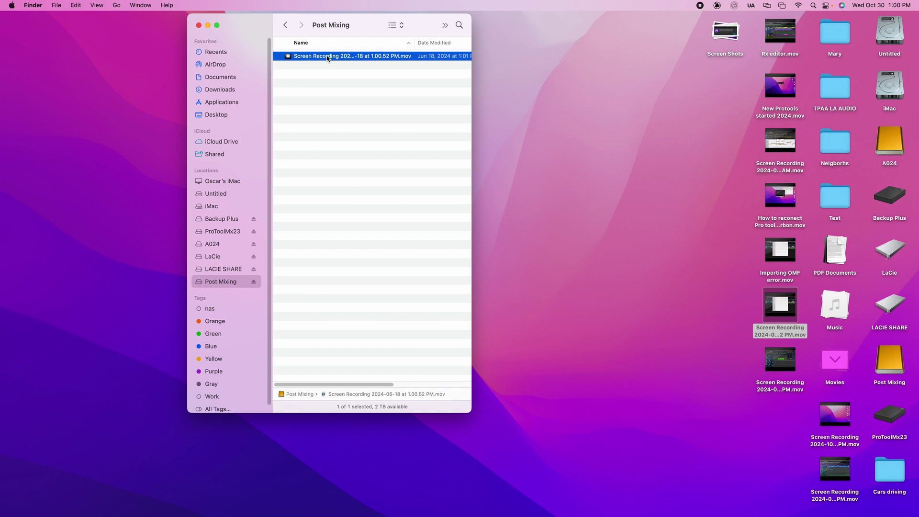
key(super+BackSpace)
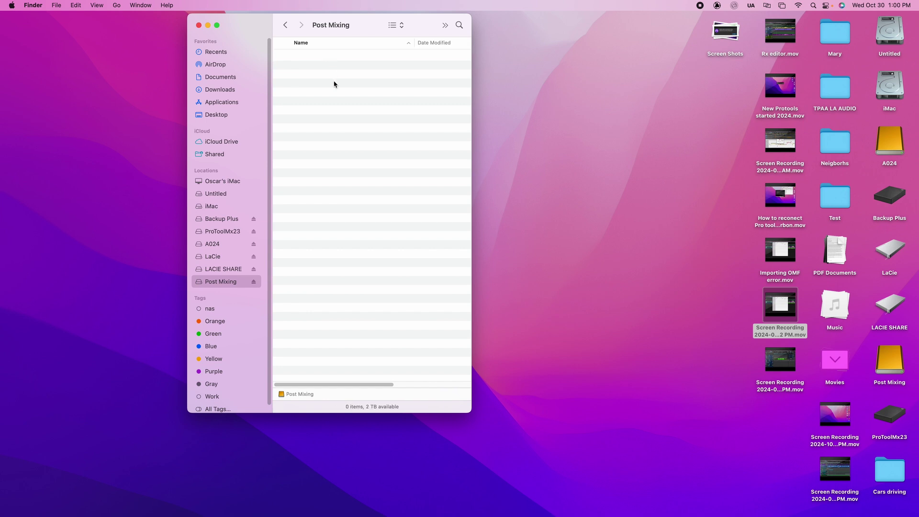